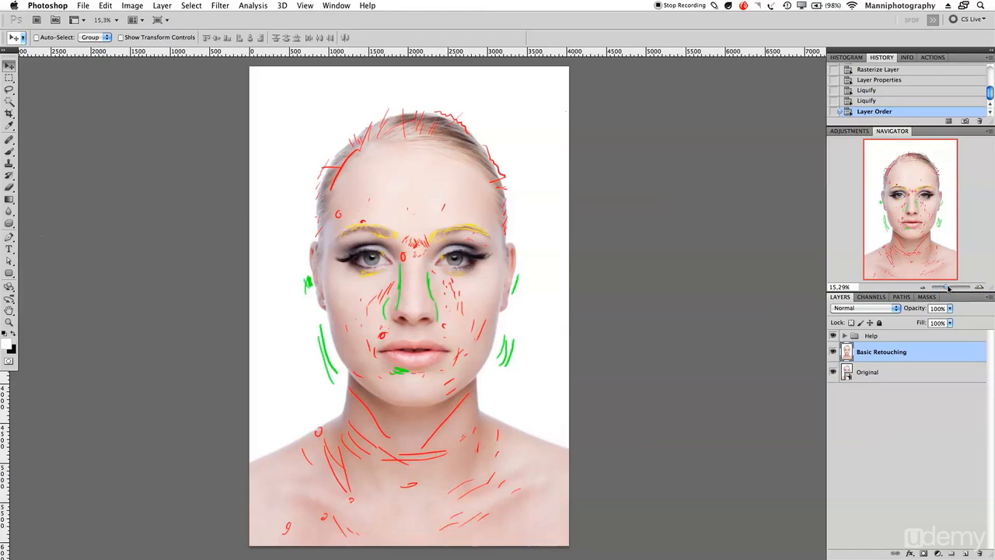
Hide the Help group so the portrait shows without its coloured retouching marks
drag(409, 344, 455, 332)
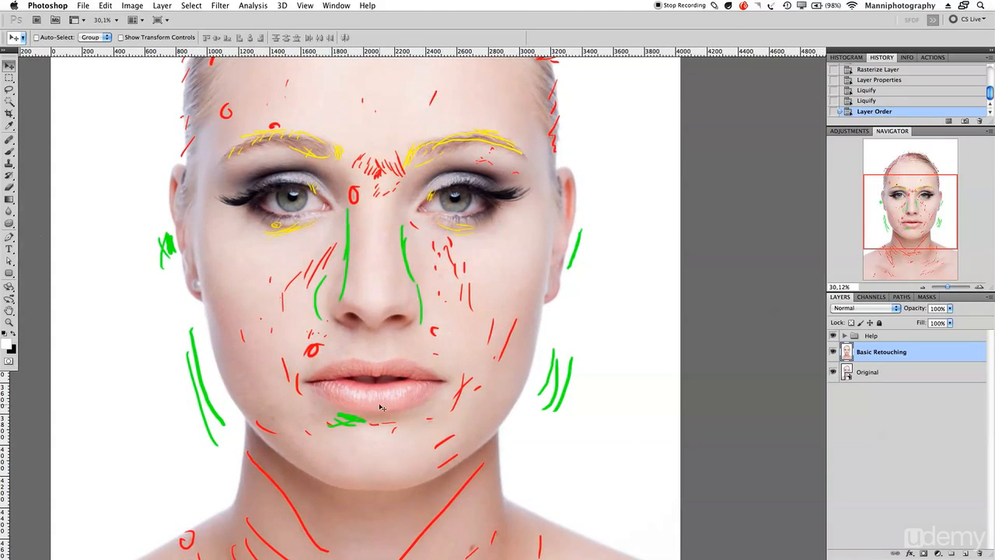
scroll(625, 204, down, 3)
scroll(625, 204, left, 3)
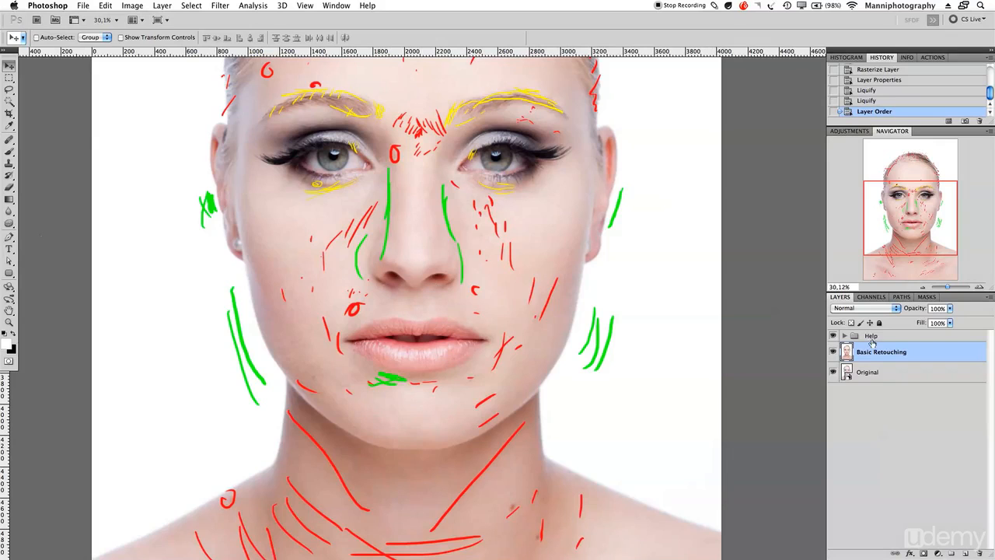
click(834, 336)
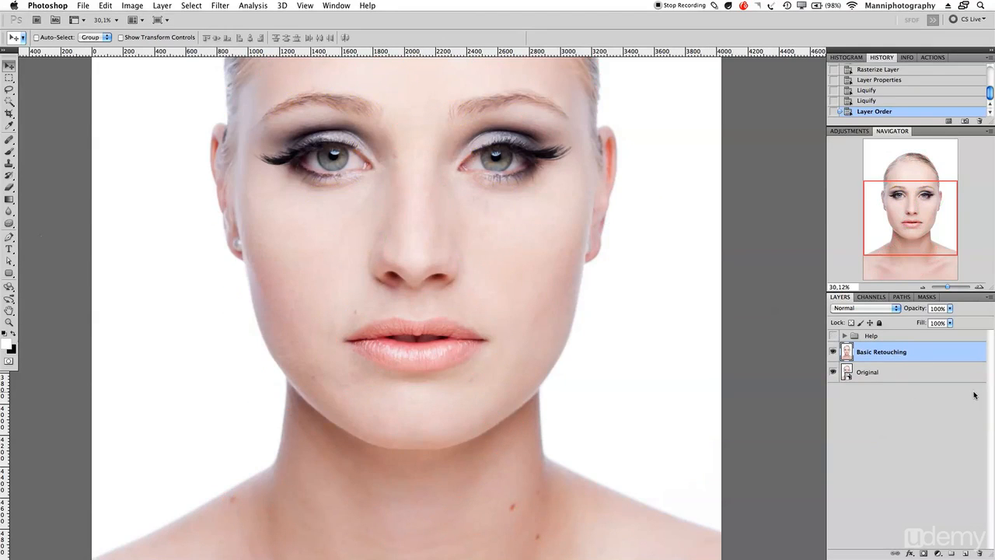
Remove the mole above the mouth corner on the image's left side with the size 15 Healing Brush, sampling clean skin above it
drag(948, 288, 950, 288)
drag(522, 346, 692, 322)
drag(954, 290, 955, 290)
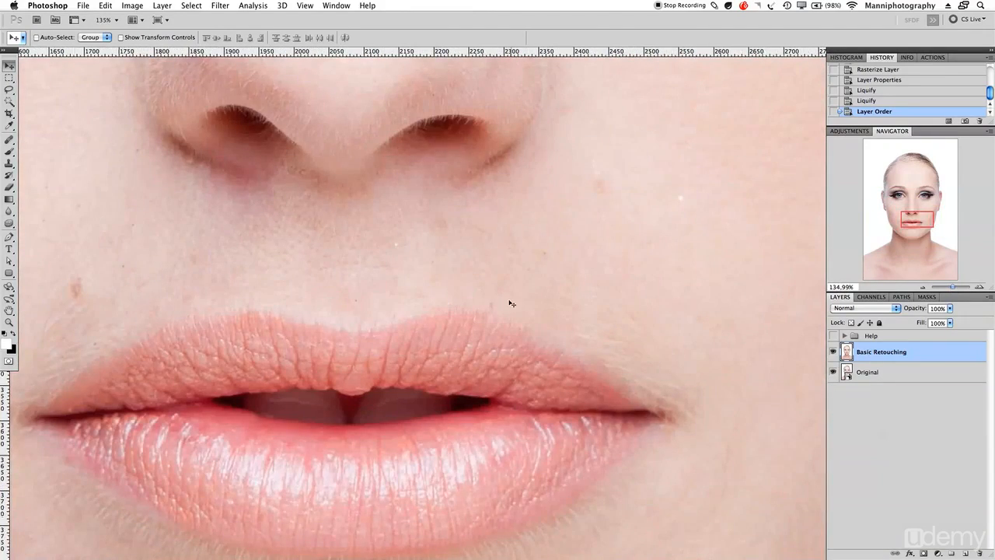
drag(511, 303, 526, 300)
drag(197, 272, 347, 304)
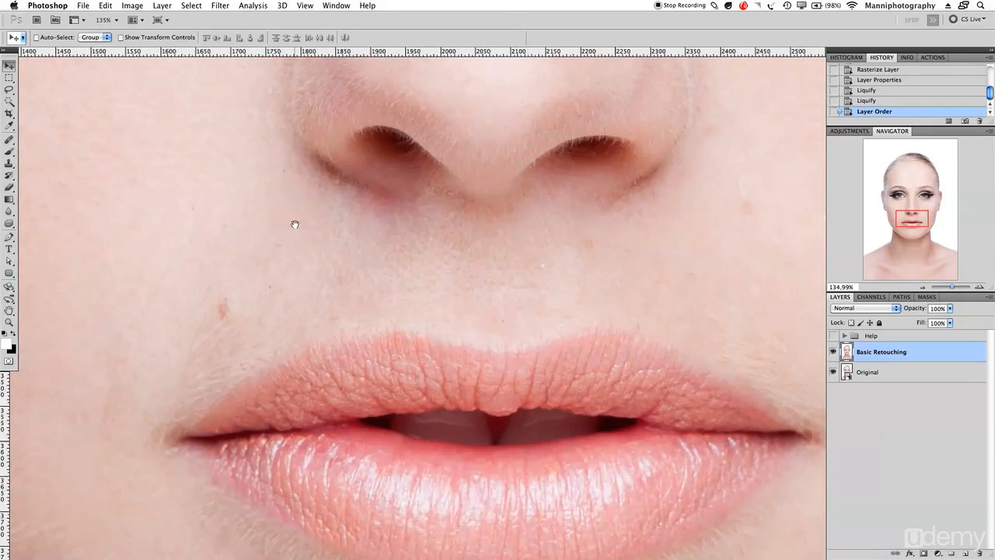
drag(295, 224, 314, 226)
mouse_move(9, 140)
mouse_down()
mouse_move(43, 152)
mouse_move(31, 164)
mouse_move(42, 162)
mouse_move(31, 148)
mouse_move(49, 148)
mouse_up()
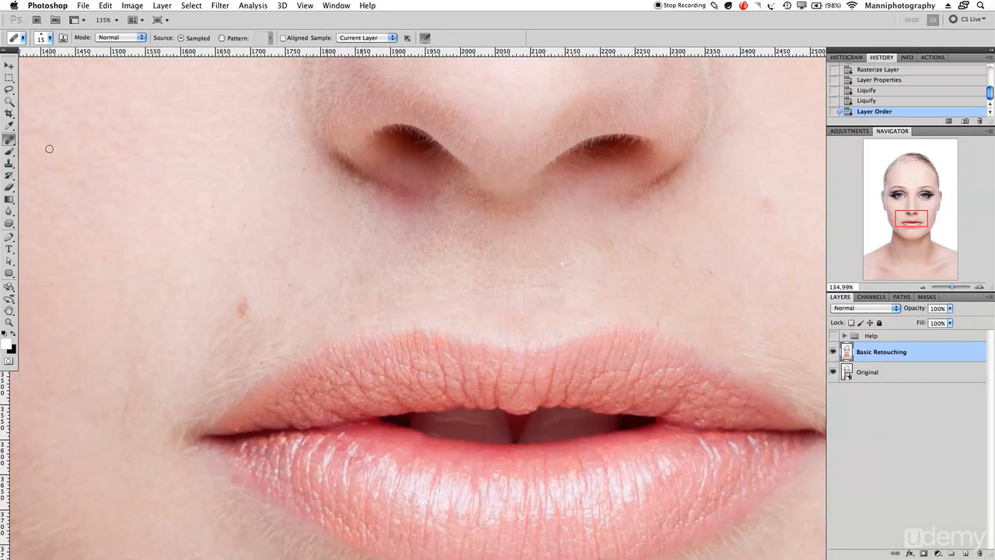
alt+click(237, 272)
click(244, 311)
click(246, 317)
Heal the small spots on the cheek and between the nose and mouth corner on the image's left side
click(210, 358)
click(200, 352)
click(287, 289)
click(296, 241)
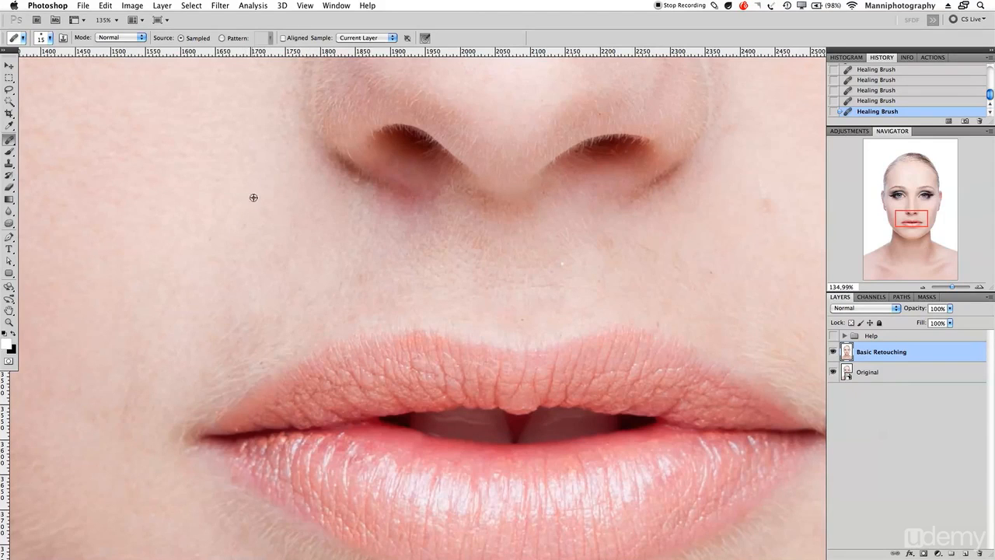
click(203, 258)
click(245, 228)
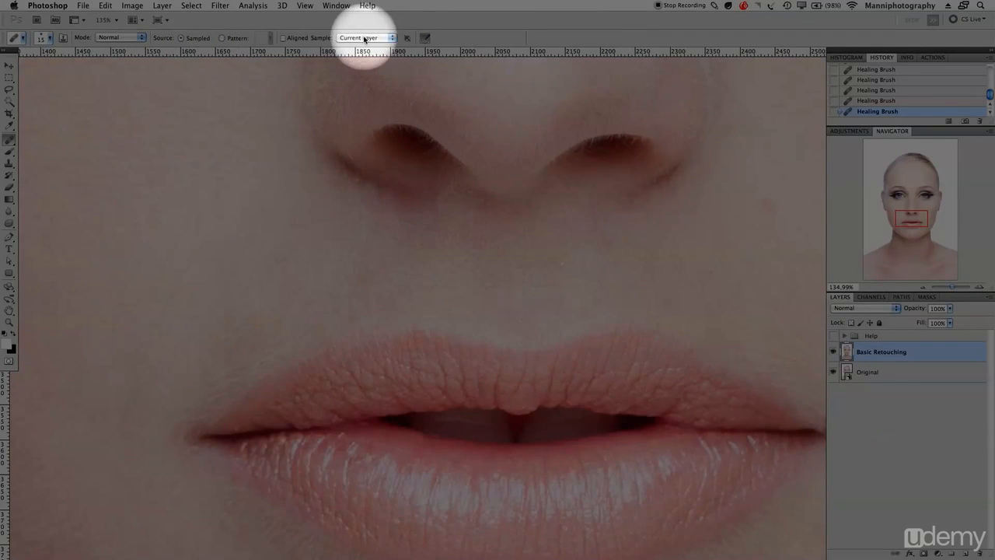
Keep the Healing Brush sampling Current Layer, set its size to 20 and heal fine spots above the upper lip's left half
click(356, 37)
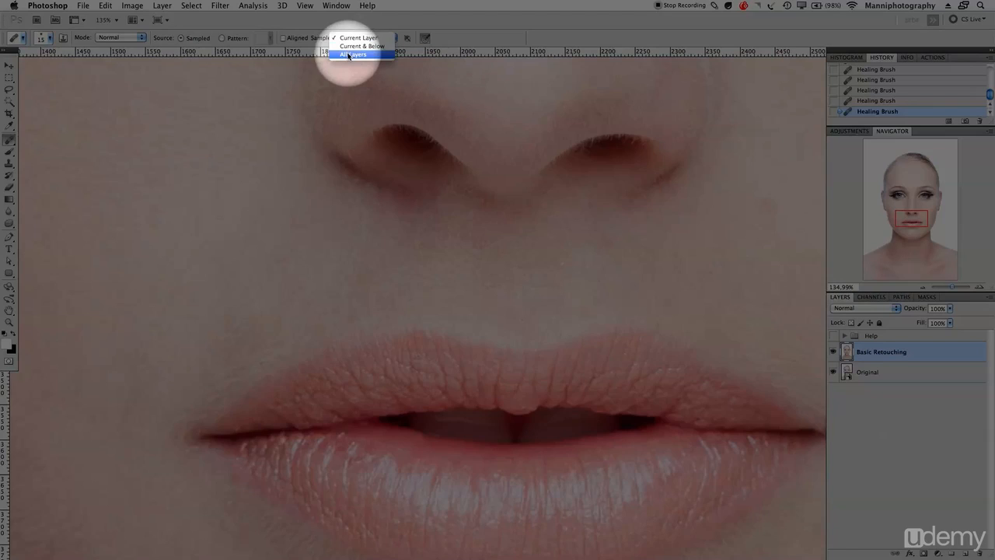
click(354, 37)
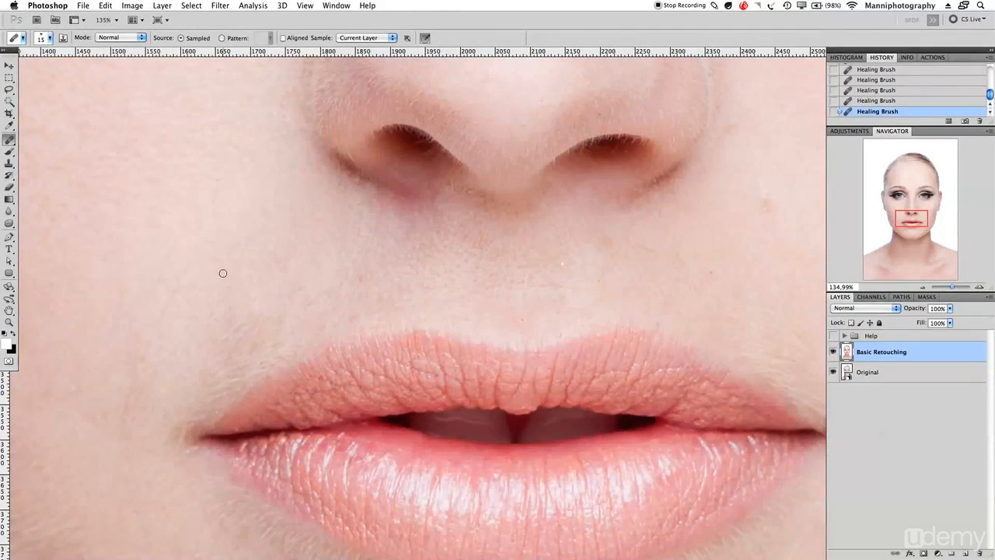
key(bracketleft)
key(bracketleft)
key(bracketright)
click(350, 321)
click(304, 308)
Clean up the skin just below the left mouth corner with the Clone Stamp at brush size 15
mouse_move(216, 442)
mouse_down()
mouse_move(300, 391)
mouse_move(292, 398)
mouse_up()
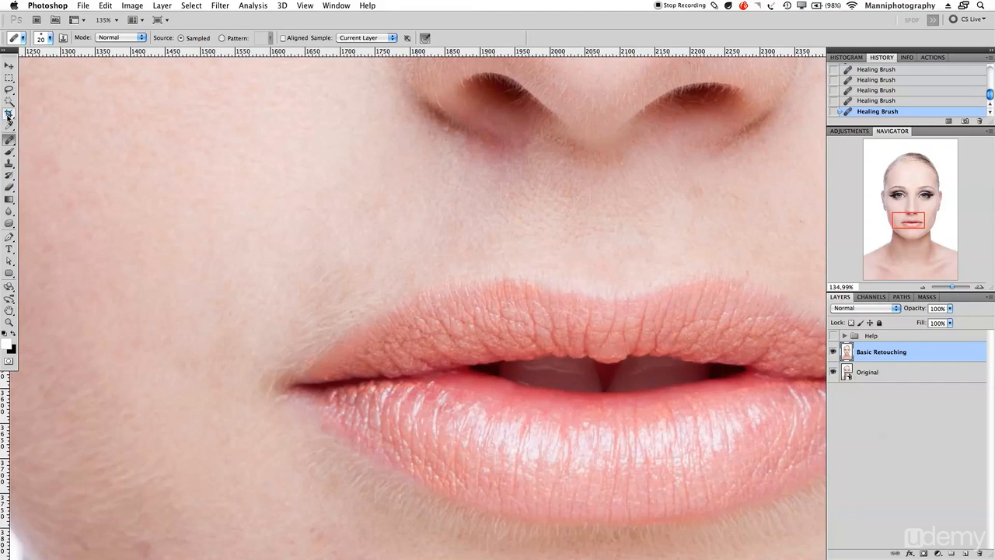
drag(10, 164, 27, 164)
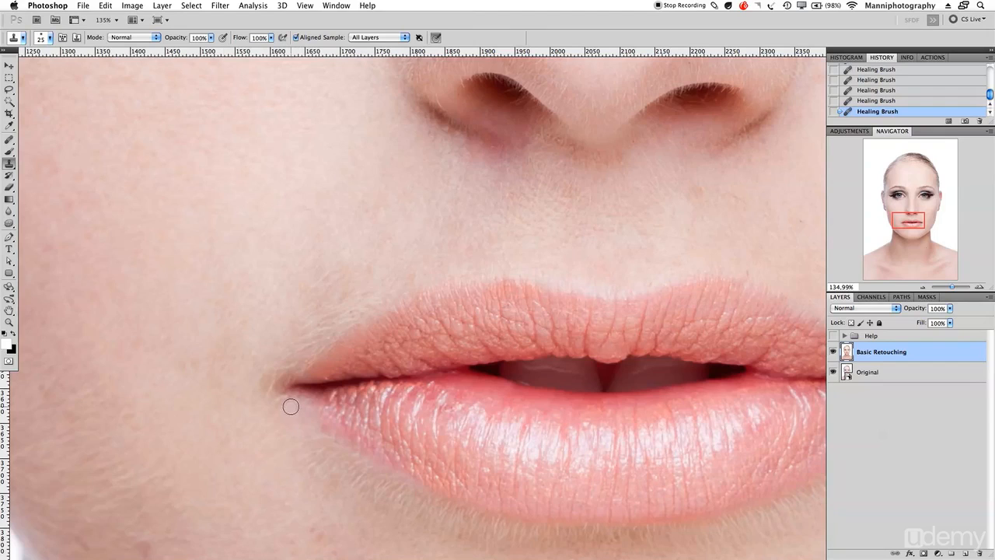
key(bracketleft)
click(275, 400)
click(284, 397)
click(284, 393)
click(293, 398)
click(282, 394)
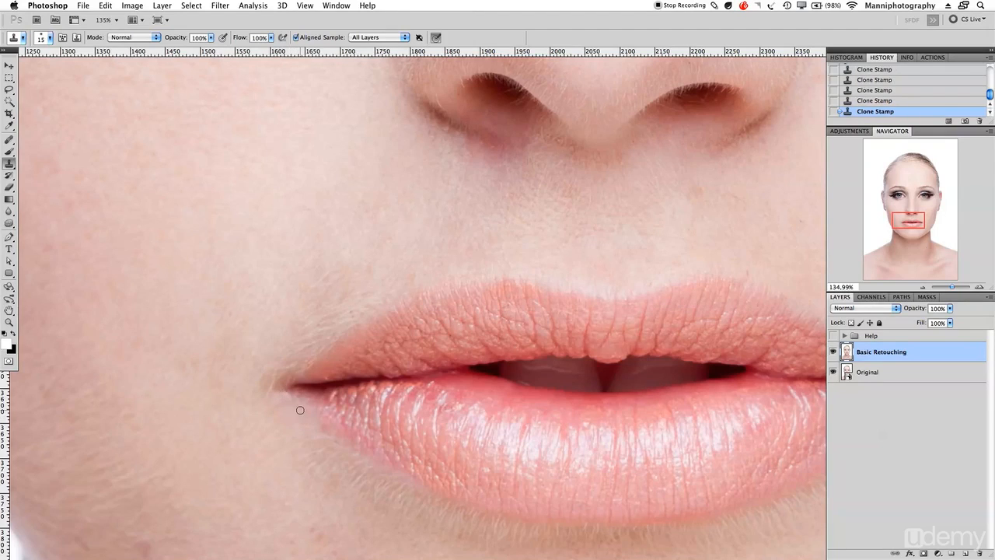
Smooth the skin around the left mouth corner with the Healing Brush at size 10, and heal the area above the lip
key(j)
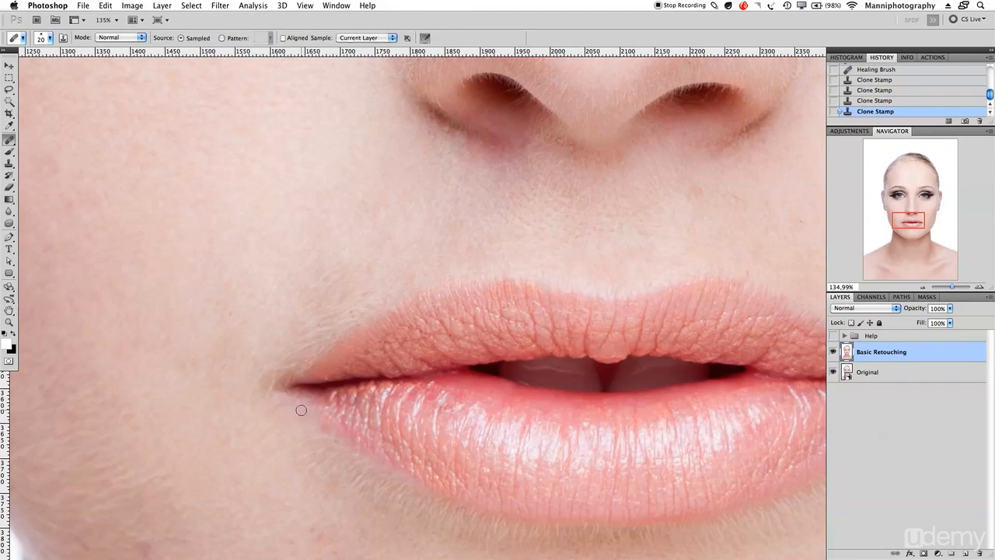
alt+click(273, 416)
click(282, 398)
key(bracketleft)
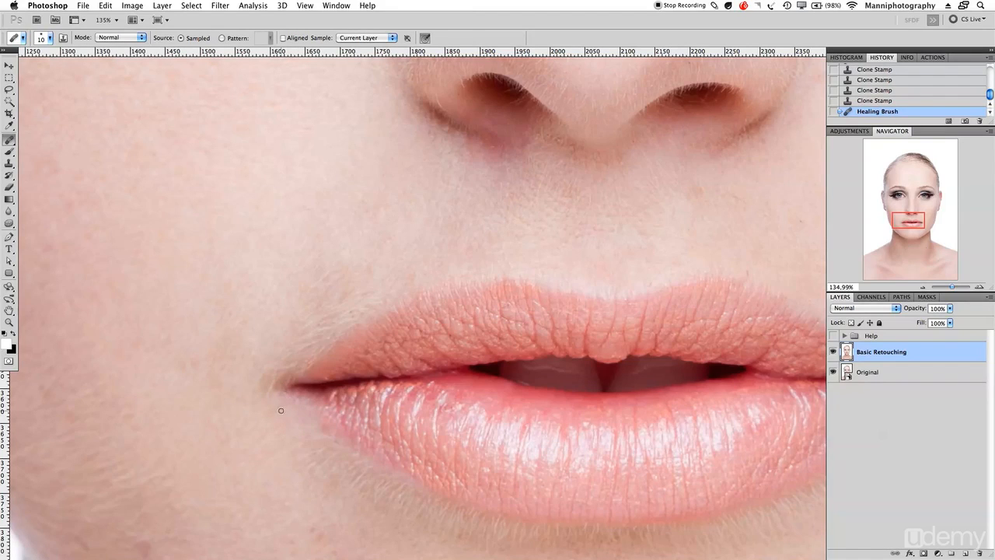
click(290, 404)
click(287, 393)
click(296, 401)
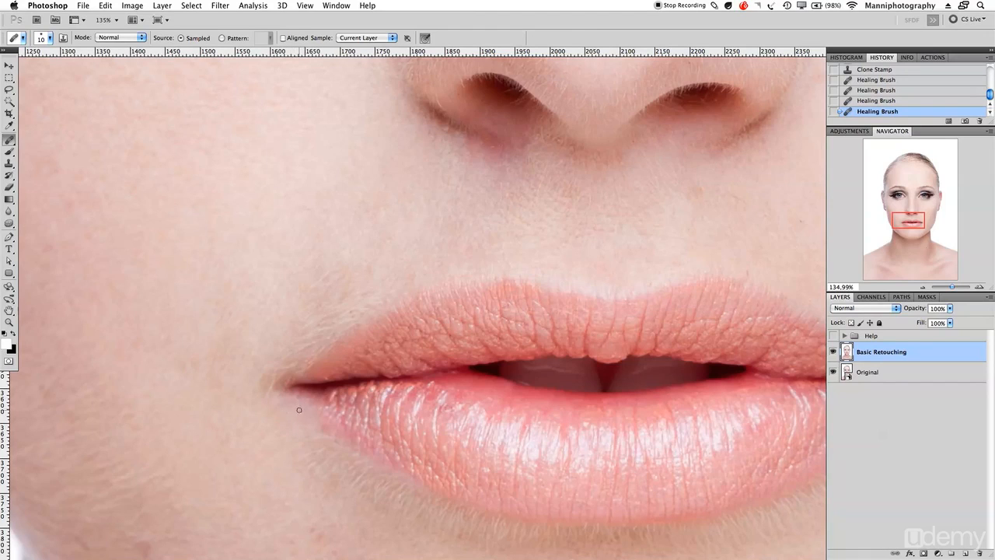
alt+click(332, 287)
click(353, 314)
Heal the faint mole and the white speck on the image's right cheek, between the nose and mouth corner, at brush size 20
scroll(469, 229, right, 10)
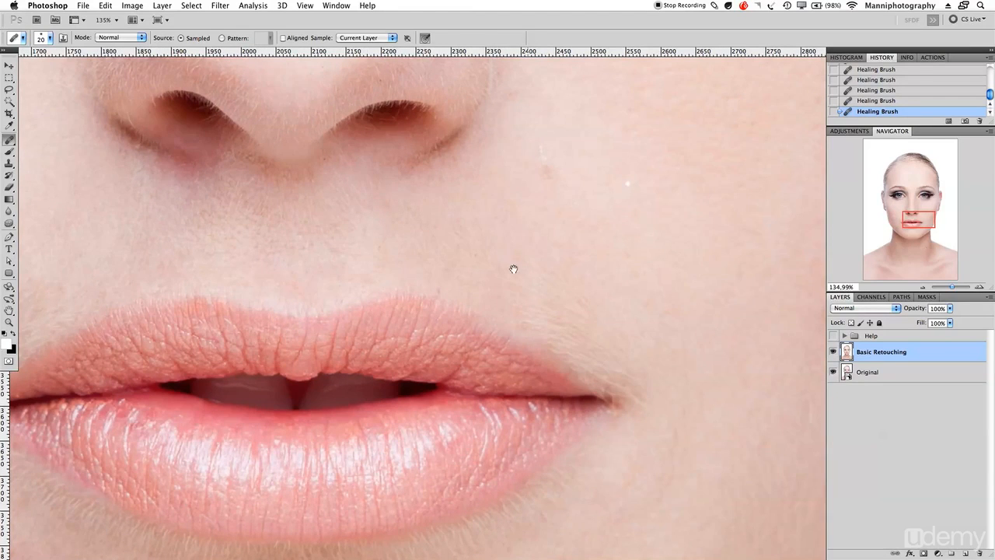
scroll(449, 284, right, 3)
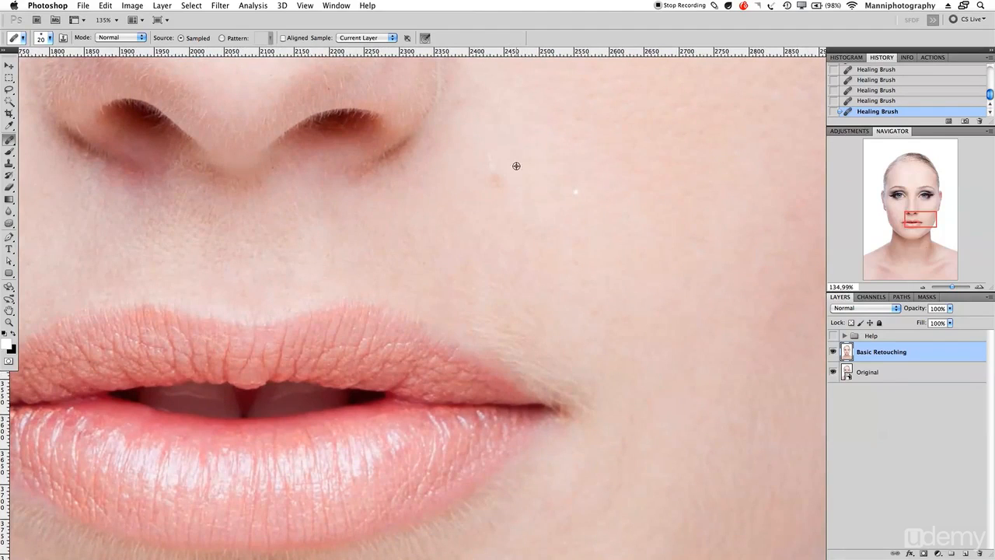
scroll(513, 233, right, 3)
scroll(513, 234, up, 2)
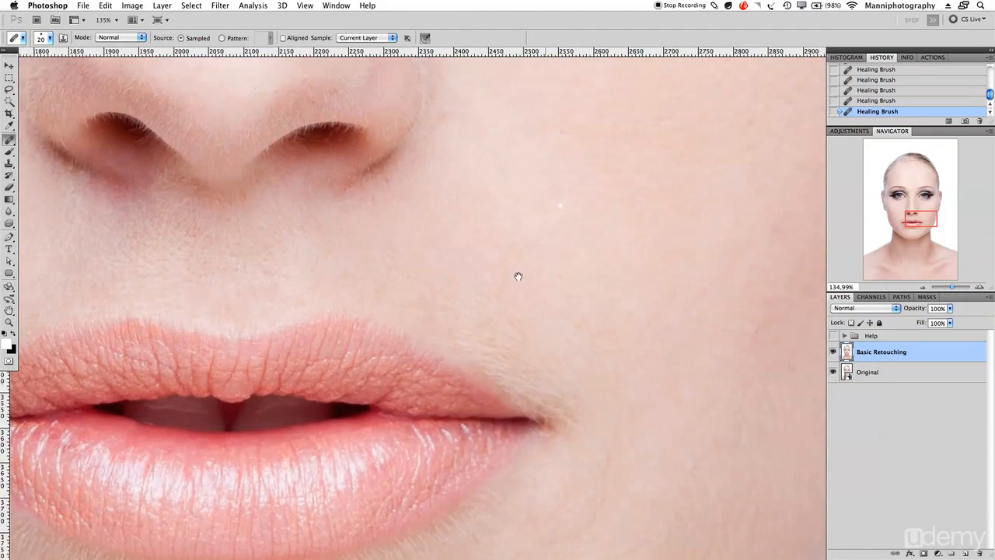
scroll(455, 265, up, 3)
scroll(455, 264, left, 2)
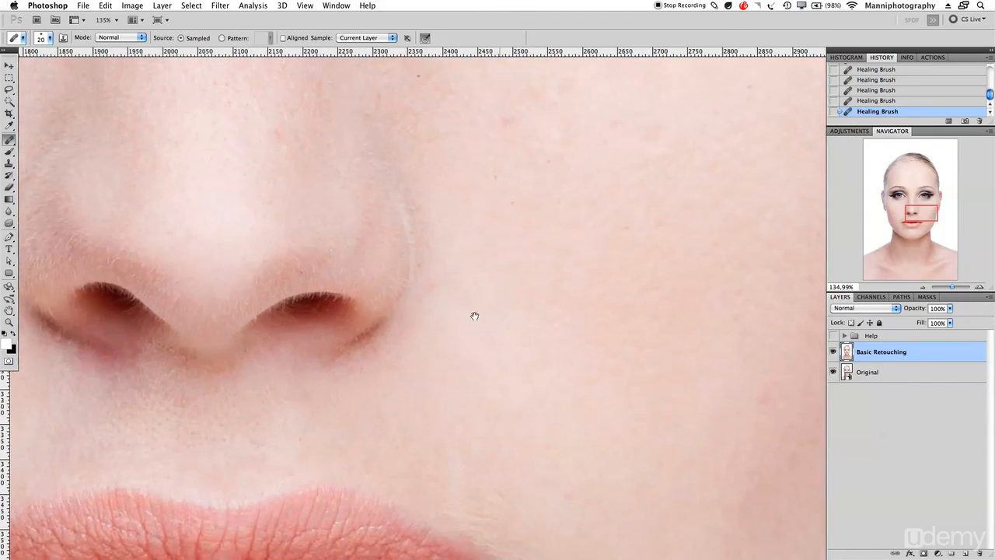
Heal the small dark spots on the cheek beside the nose, below the eye on the image's right side
scroll(458, 290, up, 2)
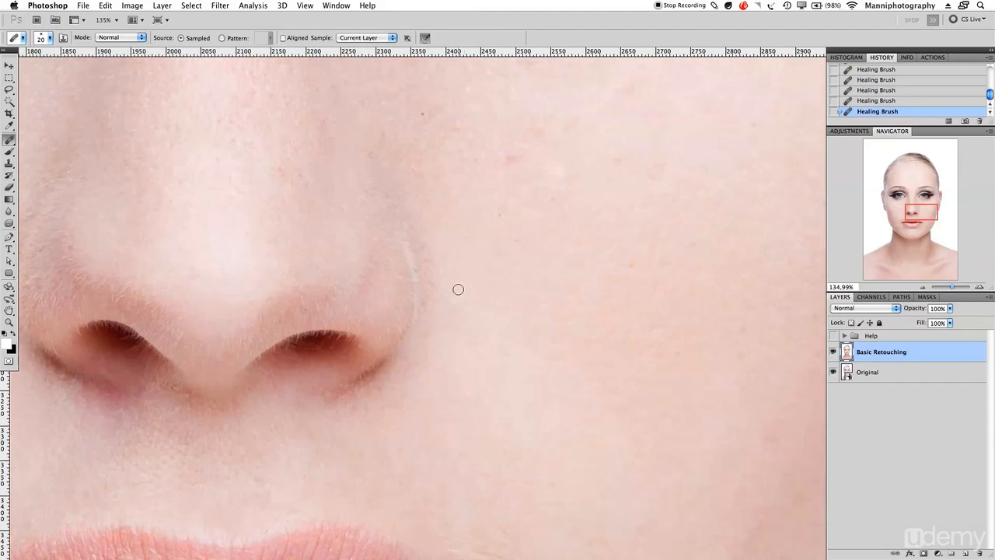
alt+click(459, 289)
scroll(469, 278, up, 4)
scroll(469, 277, left, 1)
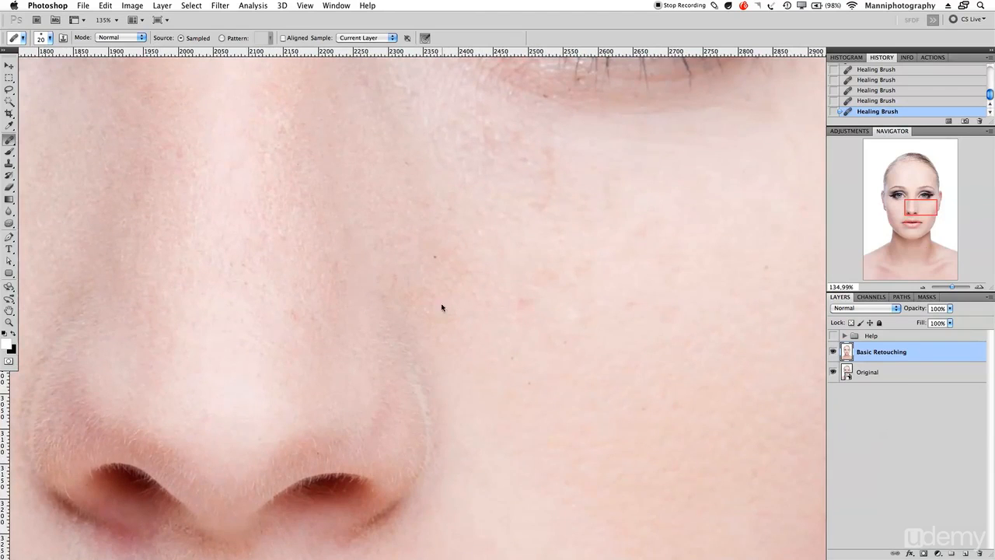
drag(629, 344, 549, 275)
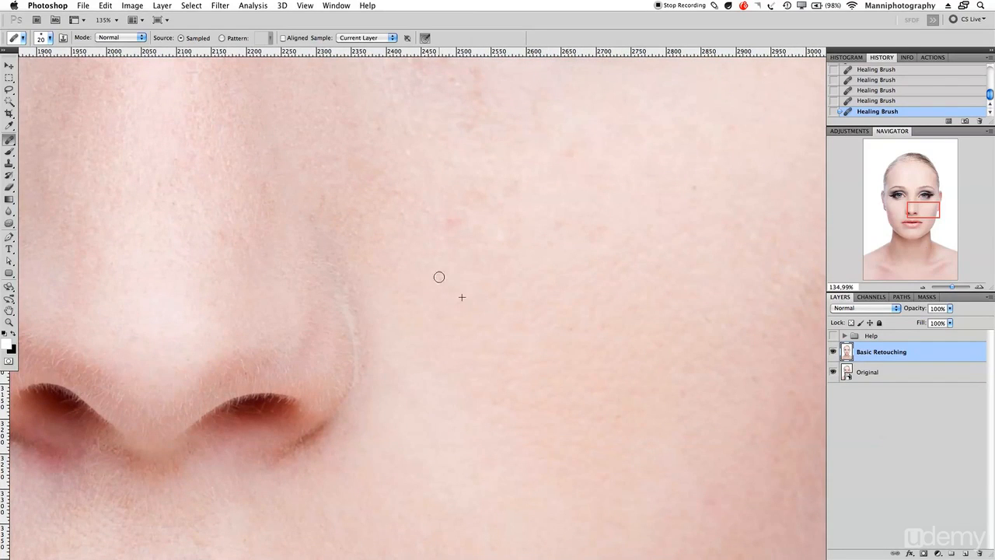
drag(577, 345, 562, 305)
Heal the reddish crease in the skin beneath the lower lip, sampling clean skin from the chin below it
drag(925, 217, 925, 238)
drag(954, 287, 952, 286)
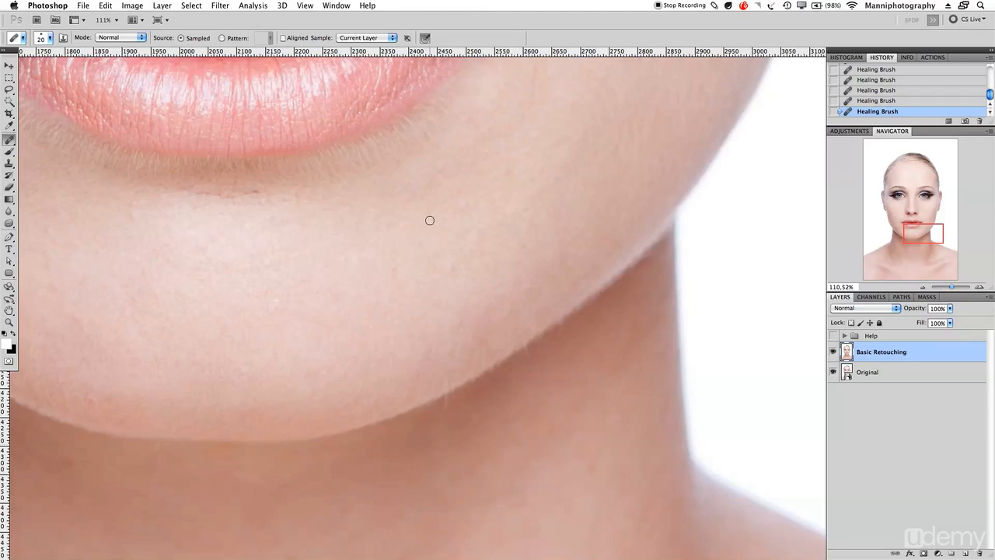
drag(349, 233, 489, 266)
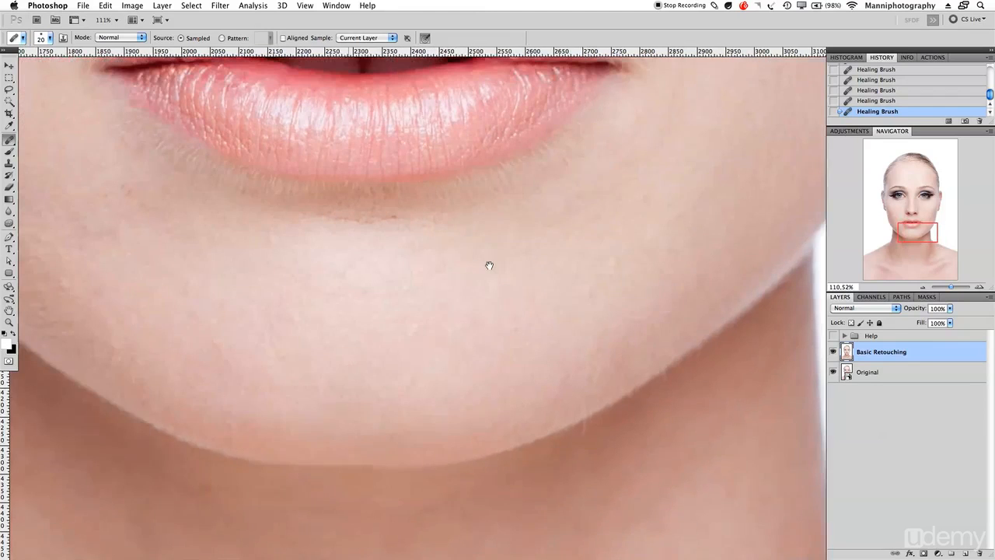
mouse_move(534, 242)
mouse_down()
mouse_move(561, 260)
mouse_move(552, 270)
mouse_move(556, 242)
mouse_move(537, 253)
mouse_move(555, 257)
mouse_move(571, 232)
mouse_move(552, 265)
mouse_move(575, 233)
mouse_move(566, 257)
mouse_up()
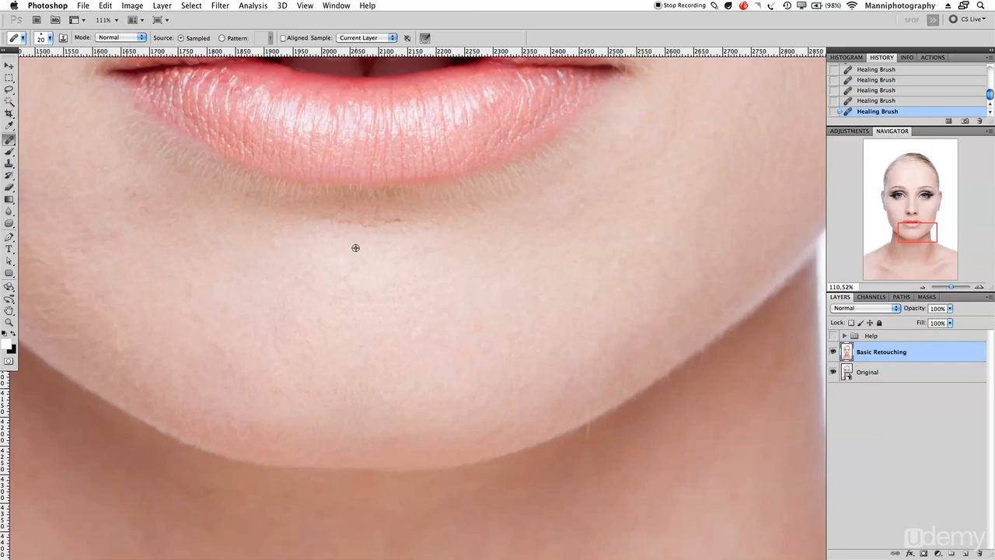
drag(345, 218, 404, 227)
drag(333, 216, 324, 217)
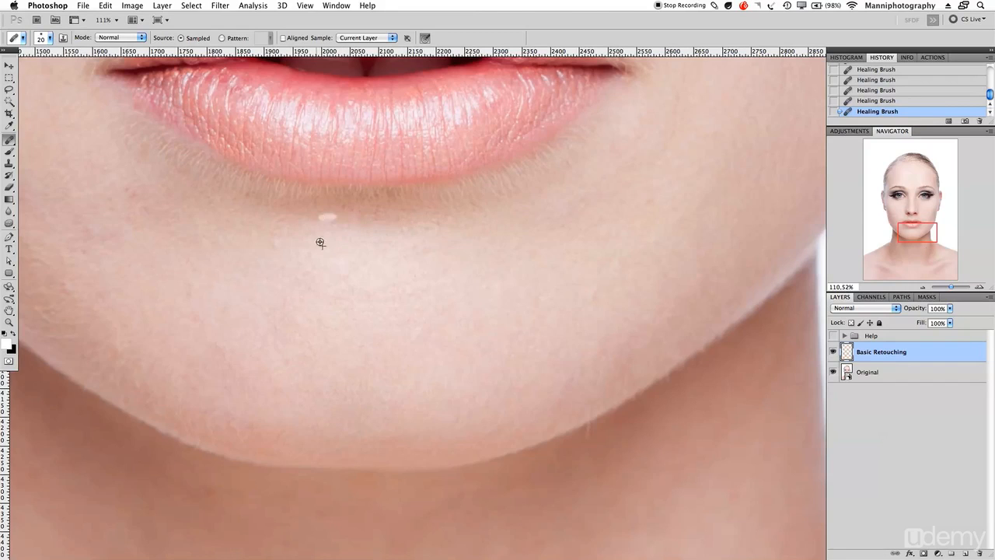
click(277, 237)
Check the Help group's retouching marks over the whole portrait and the nose bridge, and hide the group again
drag(952, 288, 948, 289)
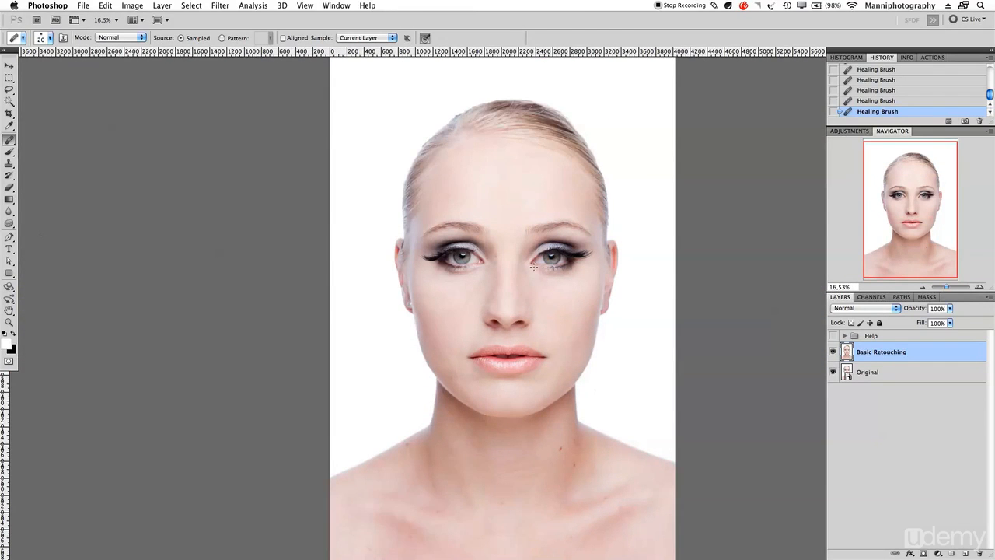
click(833, 335)
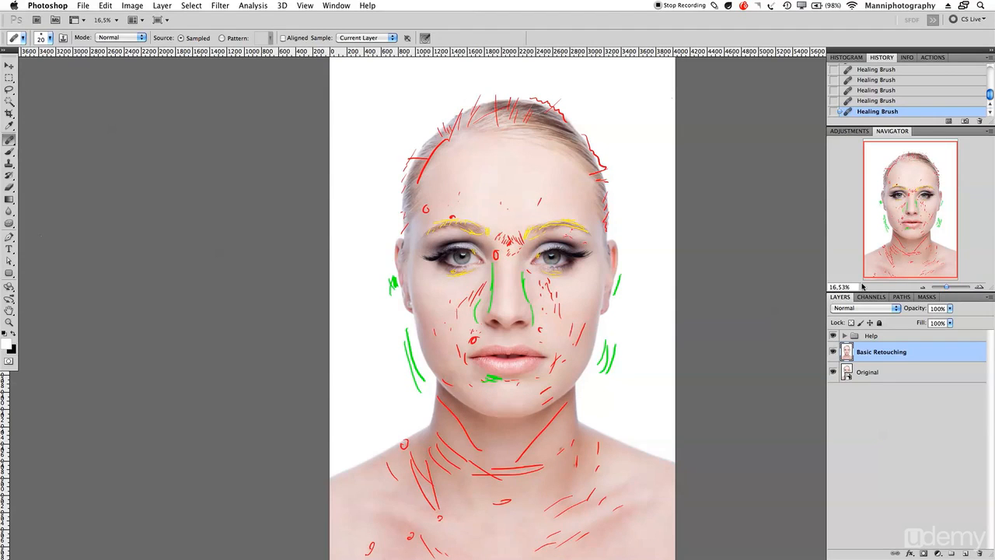
key(z)
mouse_move(489, 255)
mouse_down()
mouse_move(574, 291)
mouse_move(477, 267)
mouse_up()
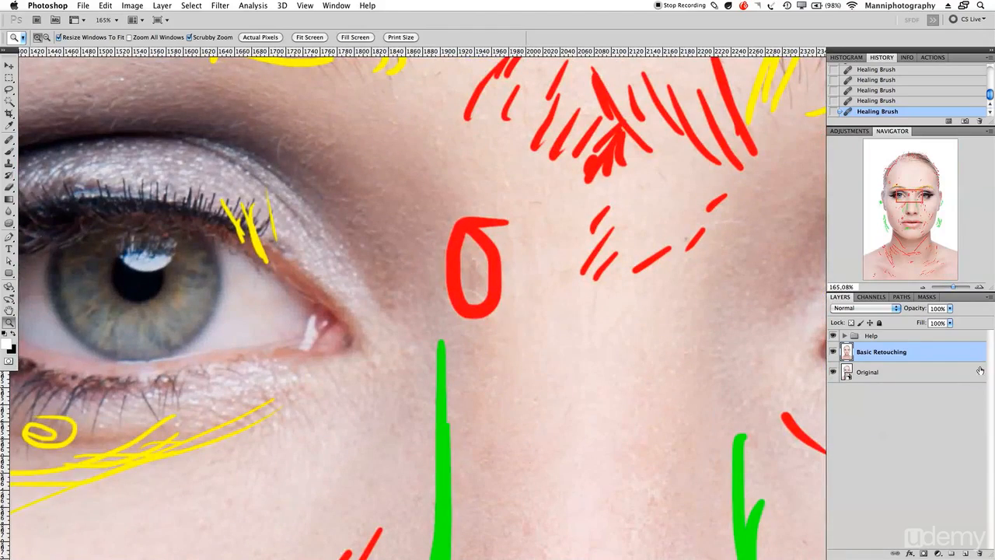
click(833, 336)
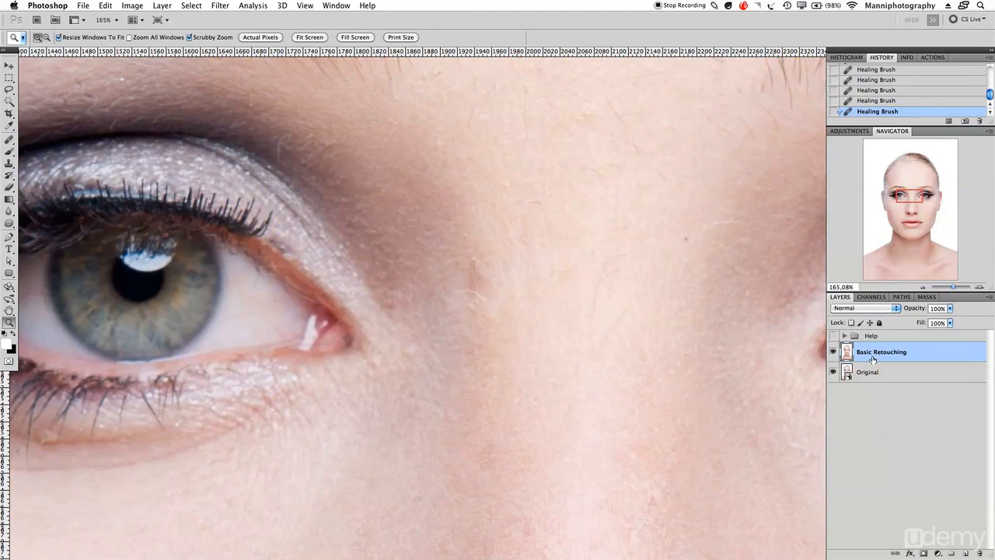
Heal the blemishes on the nose bridge beside the left eye's inner corner, sampling nearby skin
key(j)
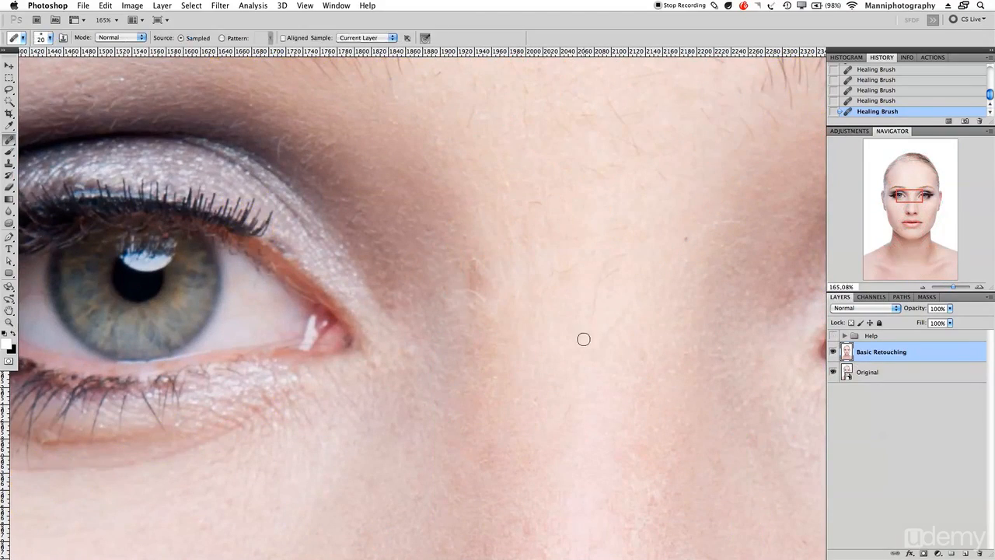
alt+click(444, 262)
mouse_move(468, 277)
mouse_down()
mouse_move(467, 324)
mouse_move(474, 271)
mouse_move(491, 311)
mouse_move(426, 280)
mouse_move(452, 309)
mouse_up()
alt+click(427, 275)
alt+click(453, 323)
drag(417, 346, 407, 360)
Heal the fine stray hairs between the eyebrows and the dark spot on the upper nose bridge
mouse_move(608, 286)
mouse_down()
mouse_move(522, 363)
mouse_move(496, 357)
mouse_up()
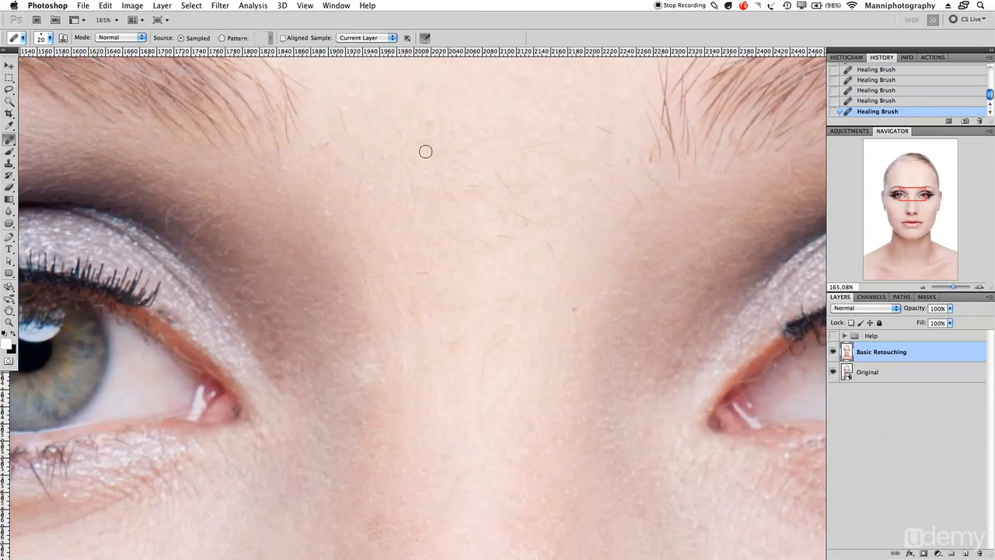
alt+click(366, 199)
mouse_move(365, 152)
mouse_down()
mouse_move(359, 186)
mouse_move(369, 192)
mouse_move(386, 161)
mouse_up()
alt+click(429, 172)
drag(426, 263, 419, 279)
drag(447, 297, 436, 161)
click(564, 176)
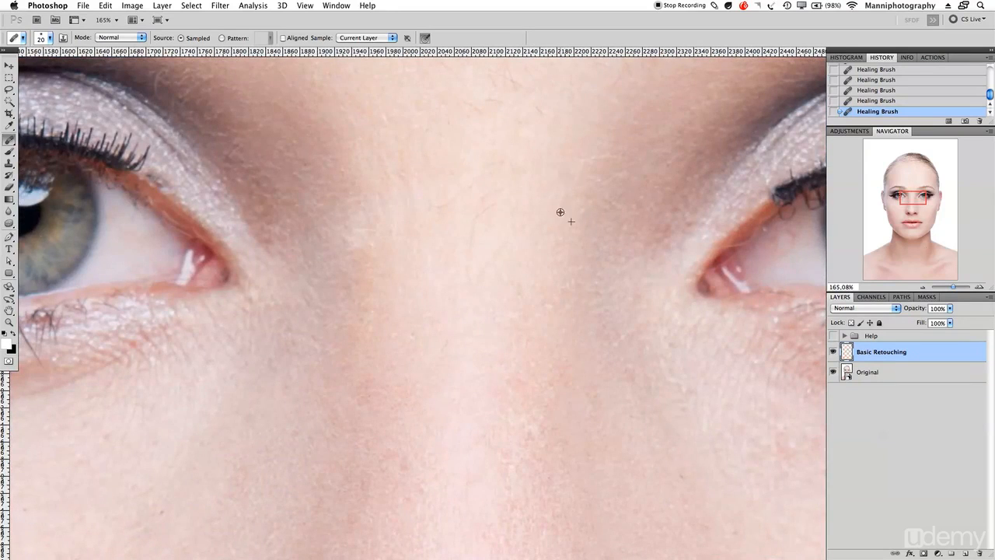
Remove the two dark moles on the right side of the neck with the Healing Brush, reducing its size to 50
drag(953, 287, 951, 287)
drag(924, 200, 923, 234)
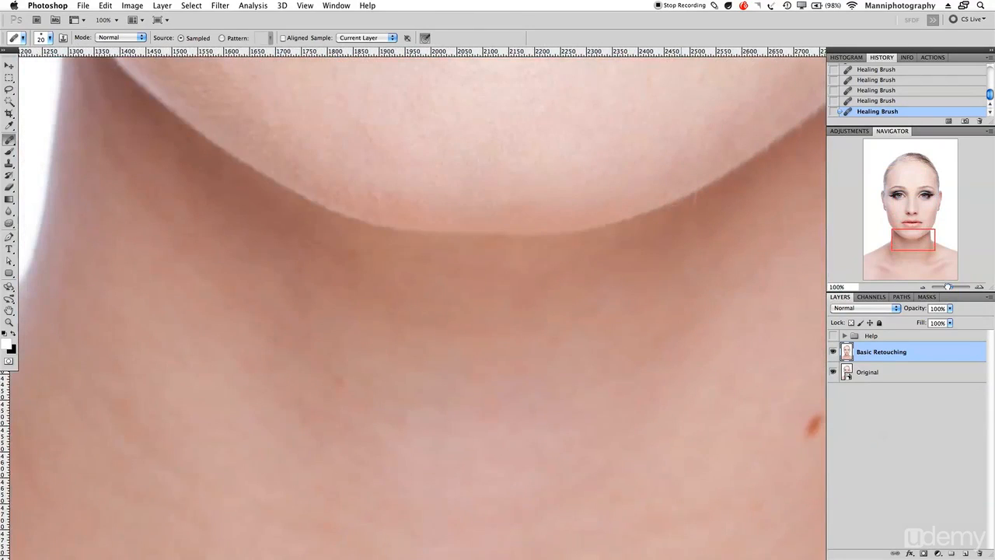
drag(950, 288, 948, 288)
drag(513, 333, 491, 280)
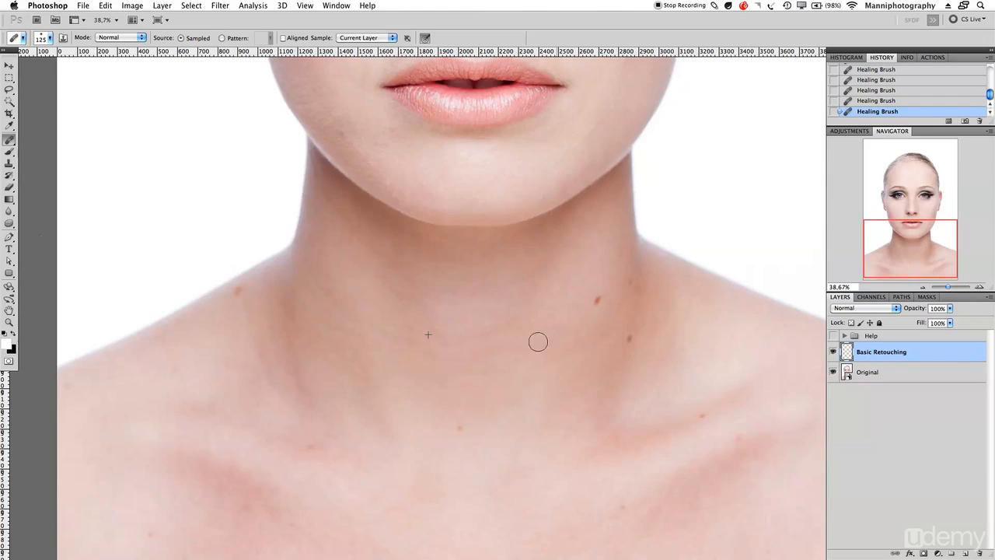
click(596, 305)
key(bracketleft)
key(bracketleft)
click(631, 337)
Heal the remaining uneven areas on the neck and the small moles across the collarbones and upper chest
drag(576, 257, 562, 396)
drag(438, 384, 431, 258)
click(392, 243)
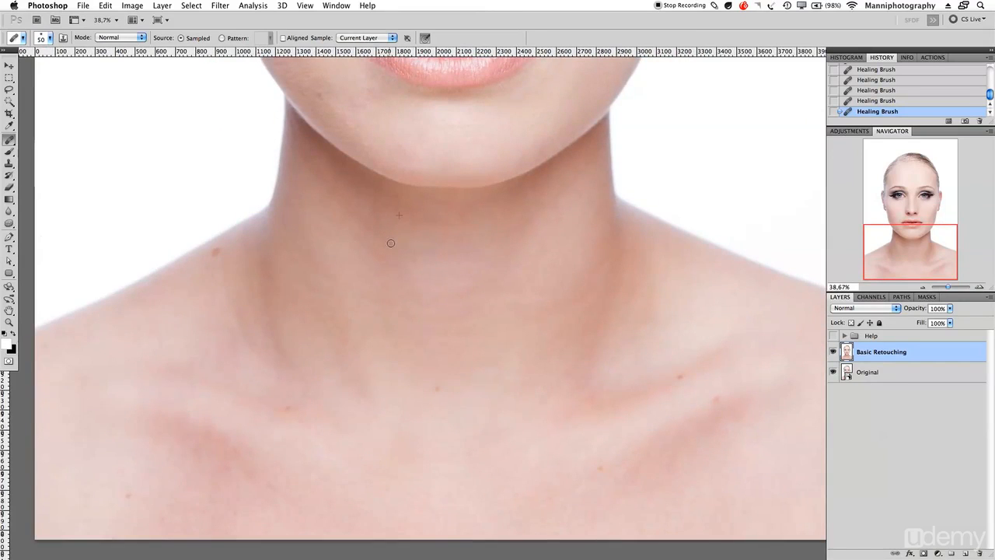
scroll(465, 295, down, 3)
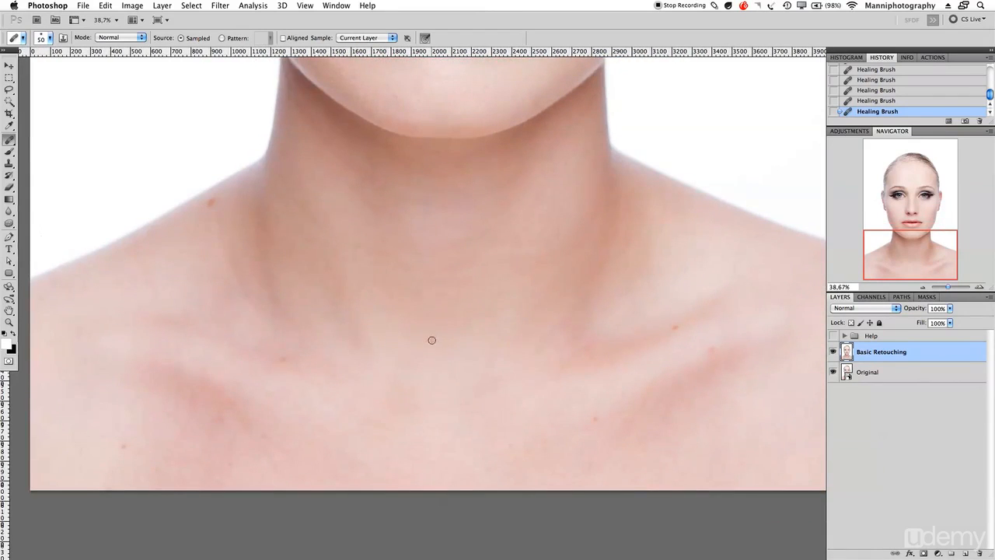
click(328, 384)
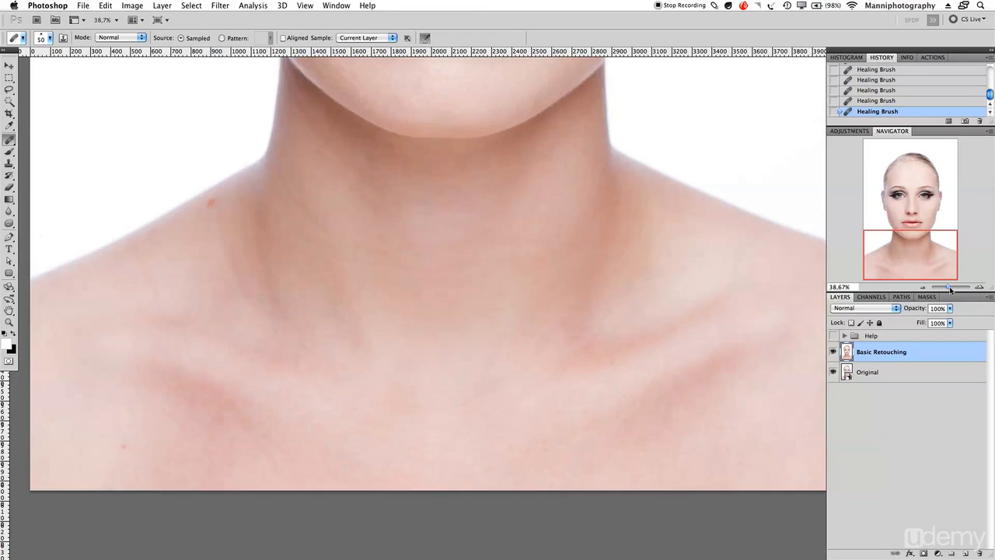